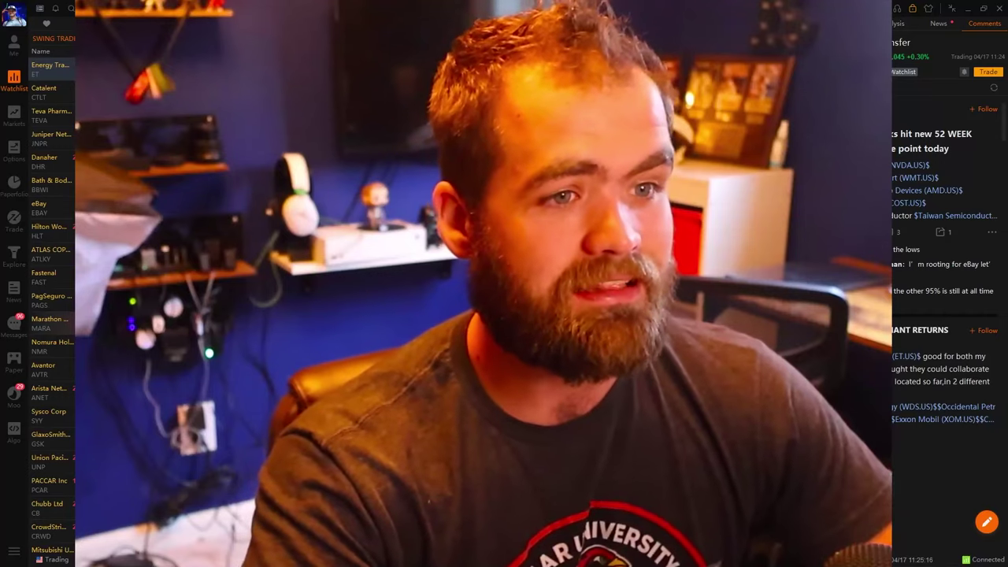
# Load the Energy Transfer (ET) daily candlestick chart from the swing trade watchlist
pyautogui.click(49, 69)
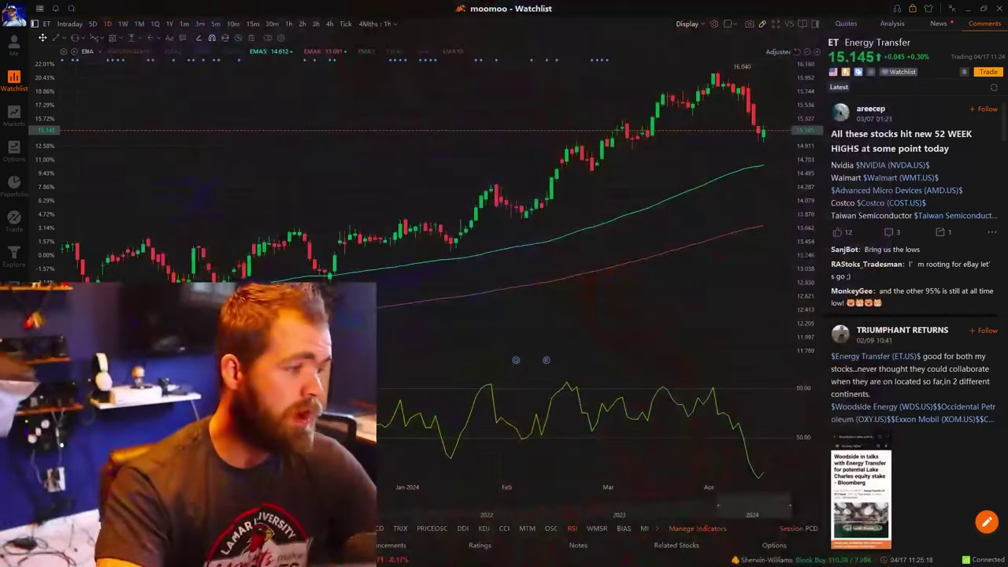
# Hide the Comments panel so the ET chart fills the window, and show the line drawing types
pyautogui.click(816, 24)
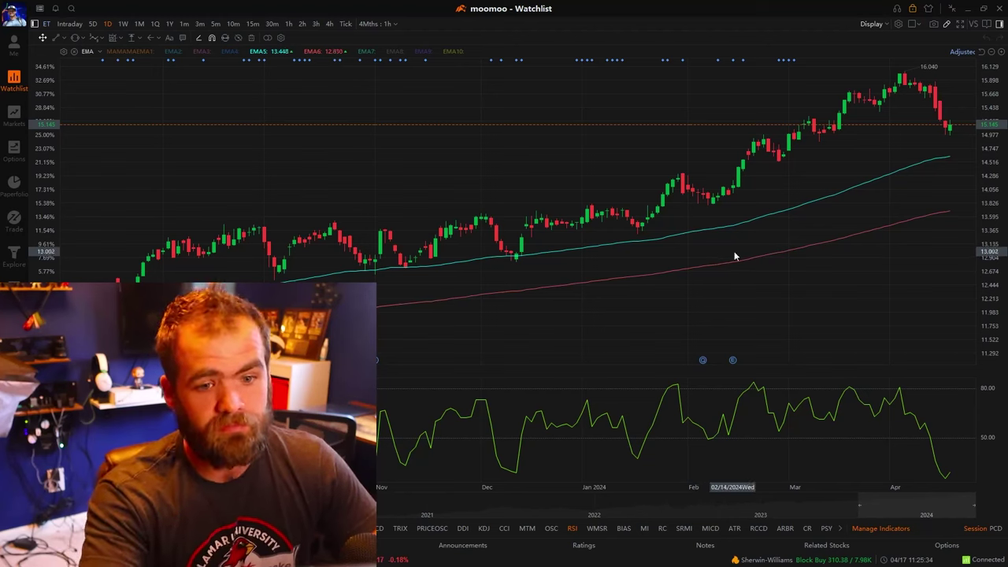
pyautogui.hscroll(5, 408, 185)
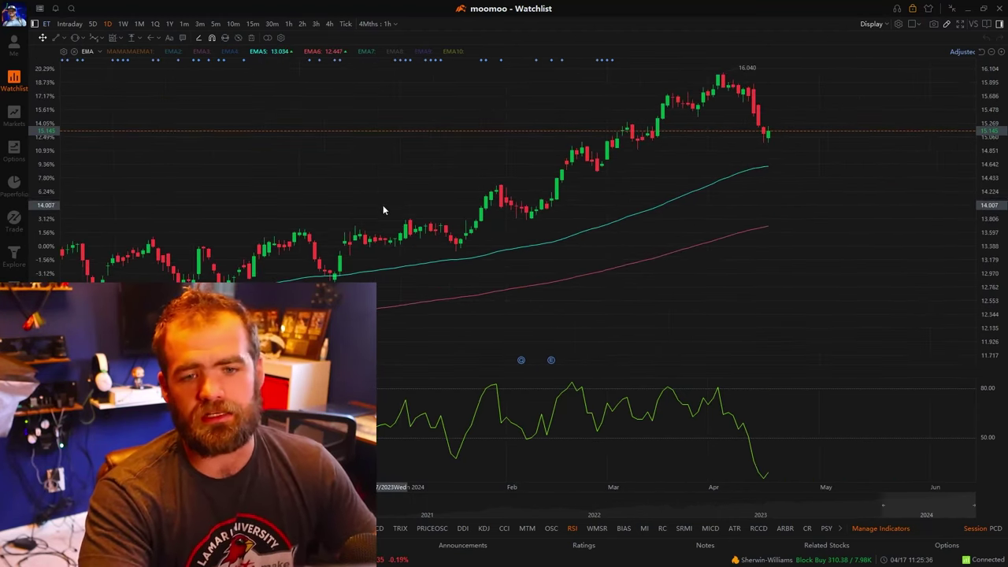
pyautogui.click(64, 37)
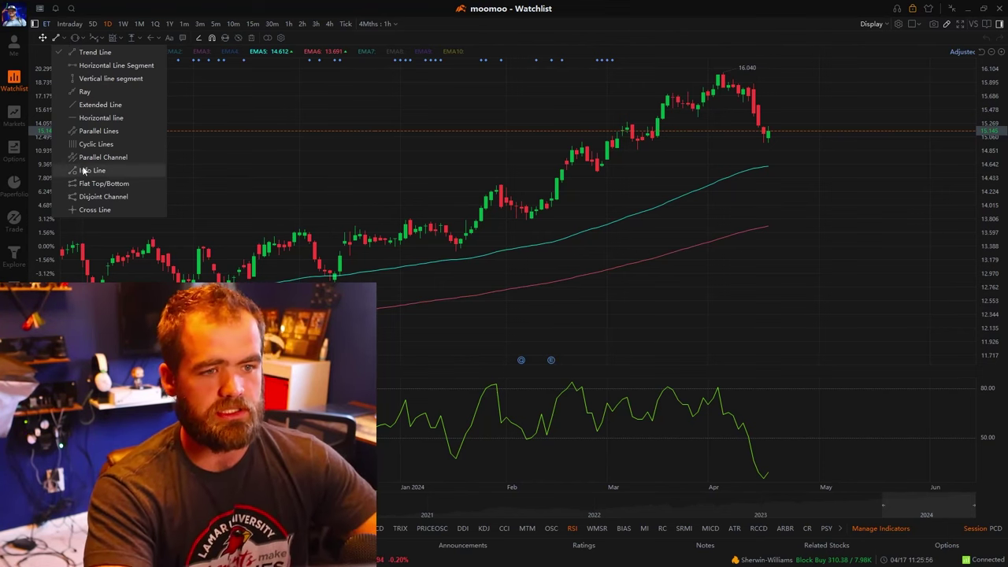
# Draw a green extended trendline through two rising lows of ET's uptrend, then zoom into Feb–May
pyautogui.click(93, 104)
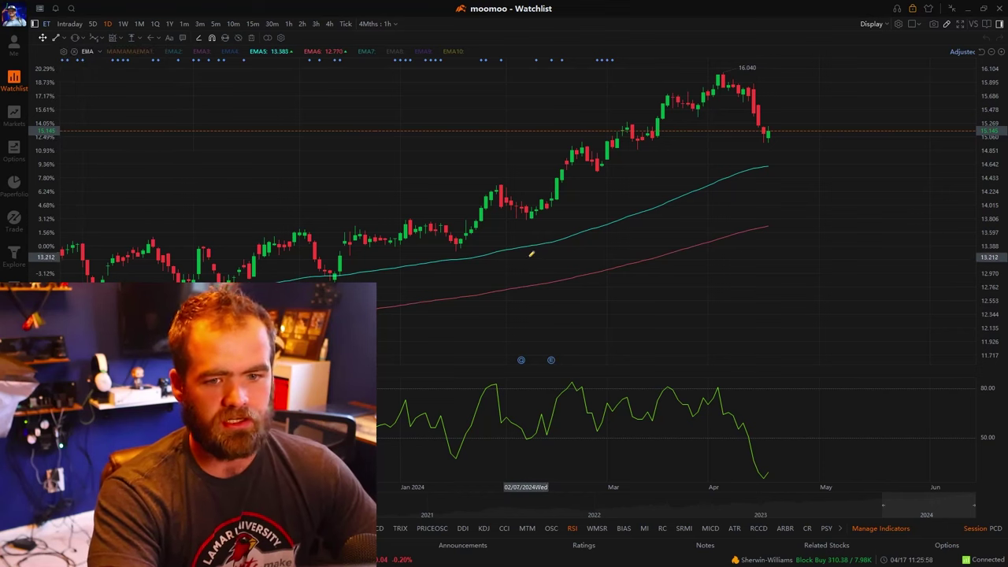
pyautogui.click(532, 214)
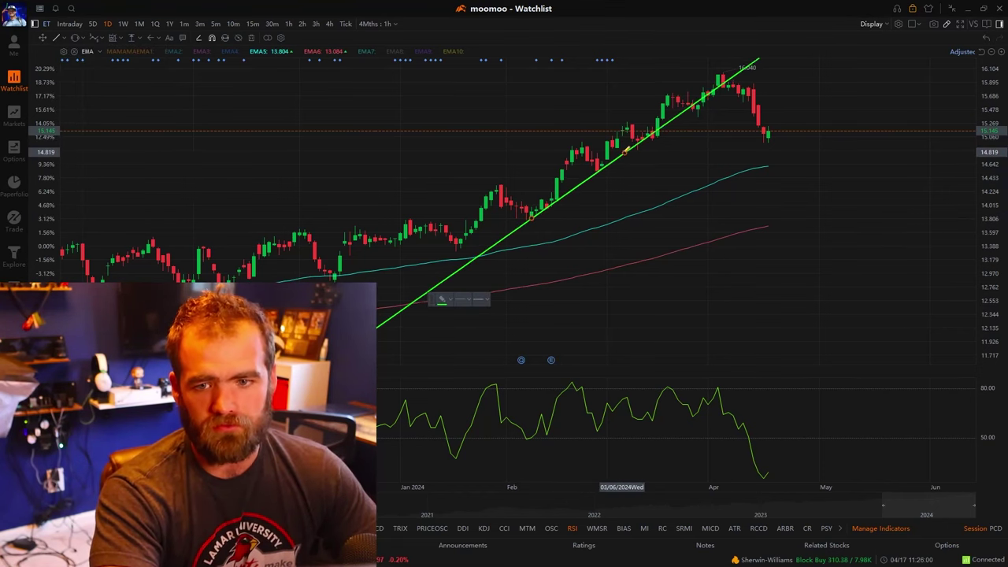
pyautogui.click(633, 153)
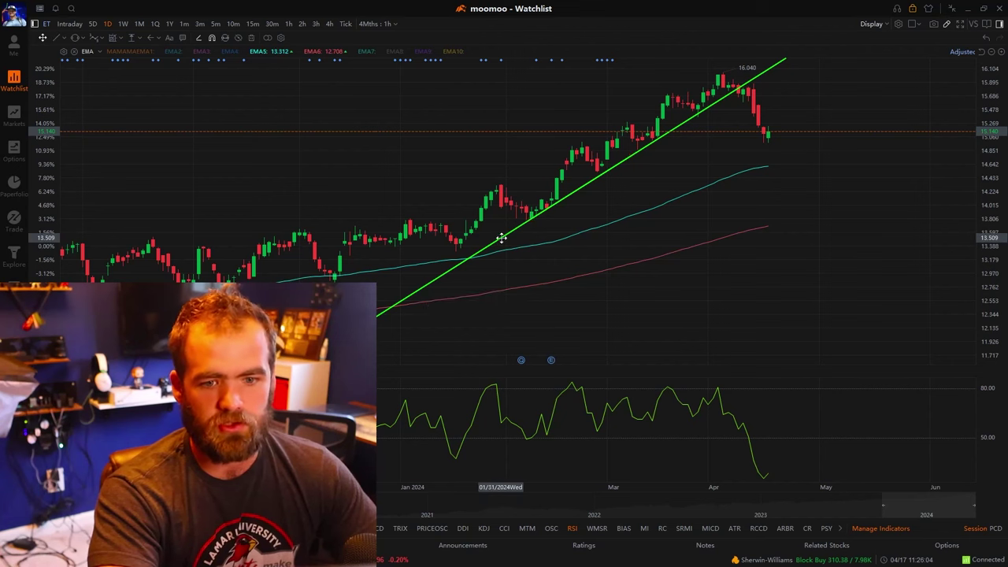
pyautogui.scroll(3, 590, 271)
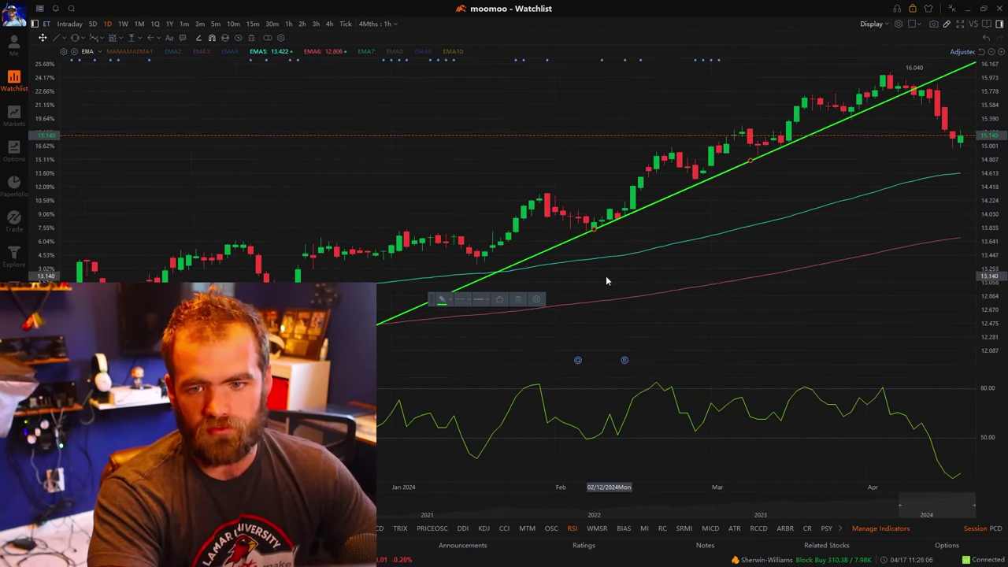
pyautogui.moveTo(680, 297); pyautogui.dragTo(469, 251)
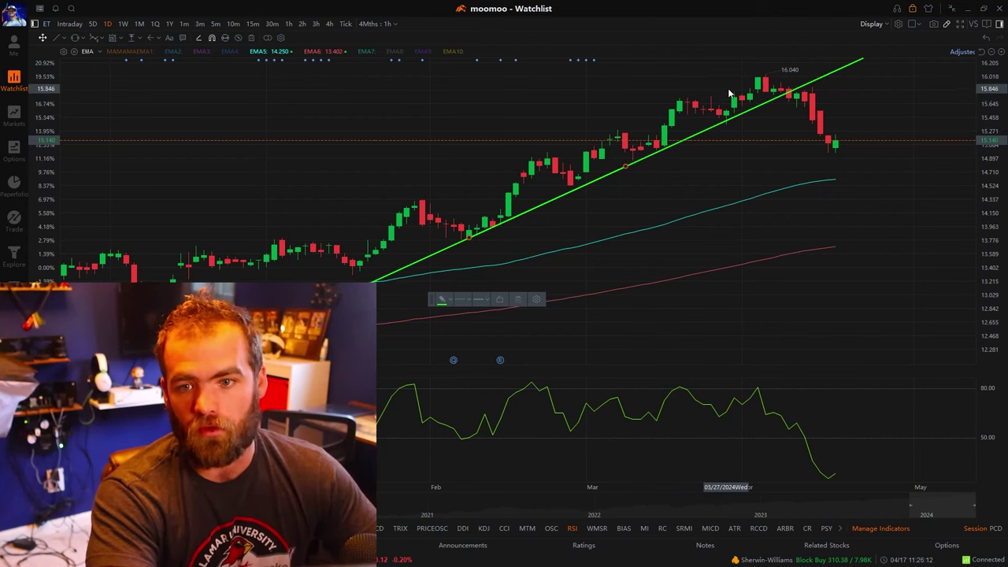
# Zoom in on the March–April ET candles where price falls back below the trendline
pyautogui.moveTo(594, 204); pyautogui.dragTo(547, 214)
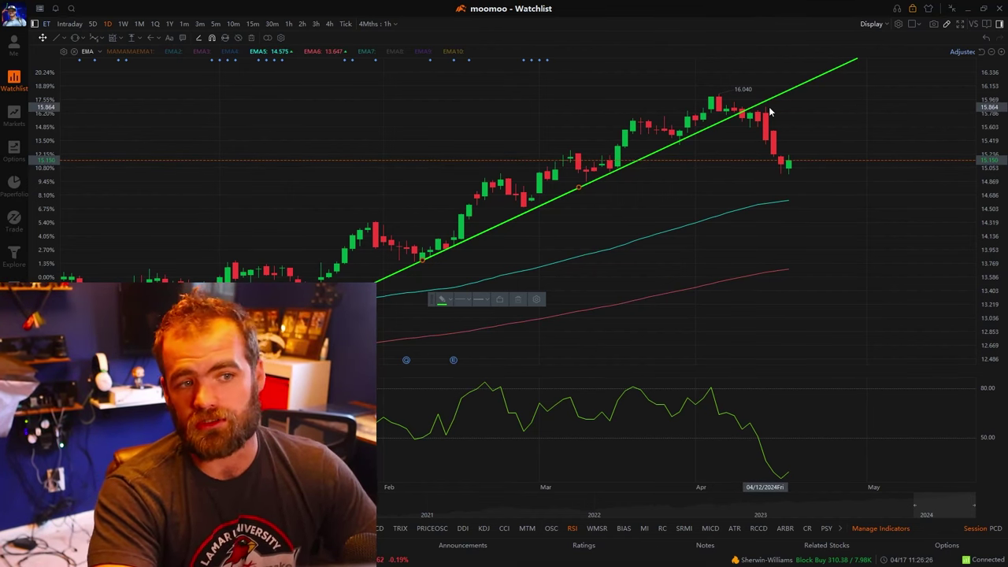
pyautogui.moveTo(754, 166); pyautogui.dragTo(436, 203)
pyautogui.scroll(3, 670, 185)
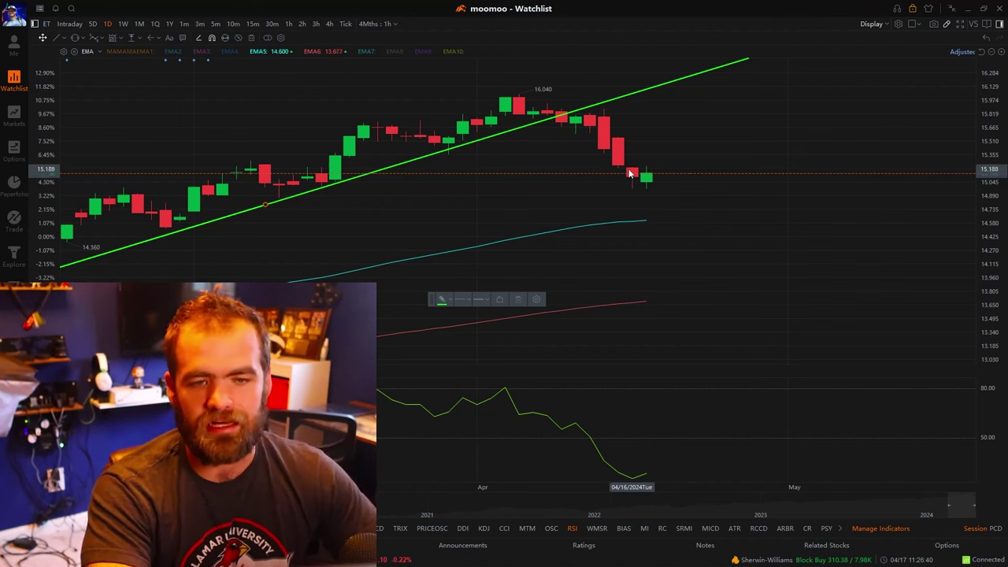
pyautogui.moveTo(711, 133); pyautogui.dragTo(654, 133)
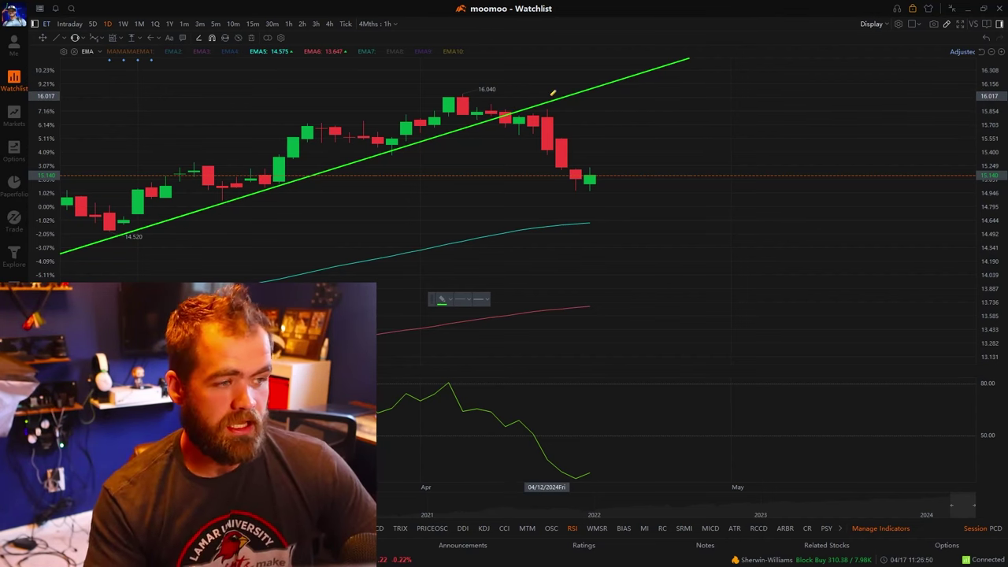
pyautogui.scroll(-5, 641, 191)
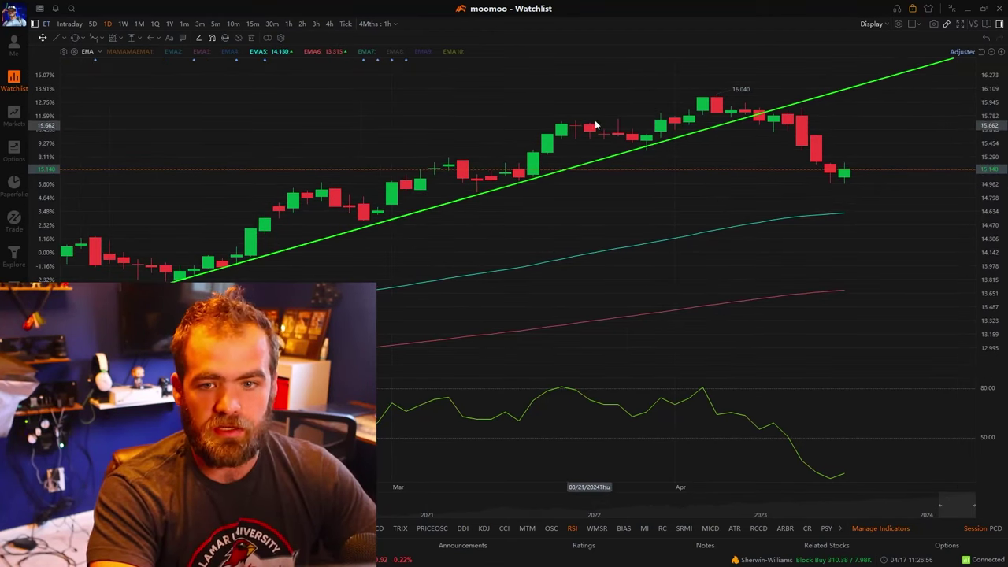
# Draw a green circle around the ET candles that break below the trendline
pyautogui.click(76, 37)
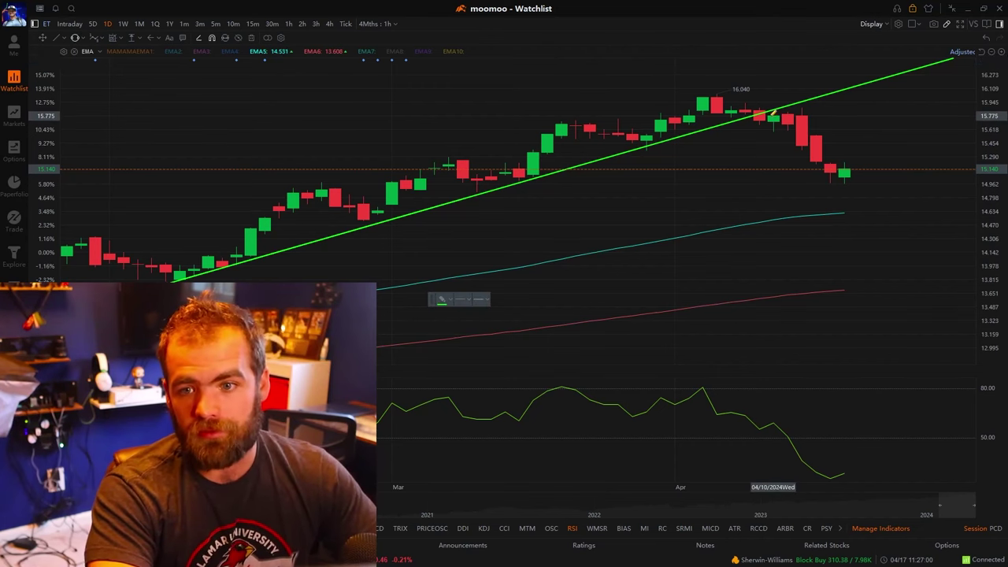
pyautogui.moveTo(785, 120); pyautogui.dragTo(801, 129)
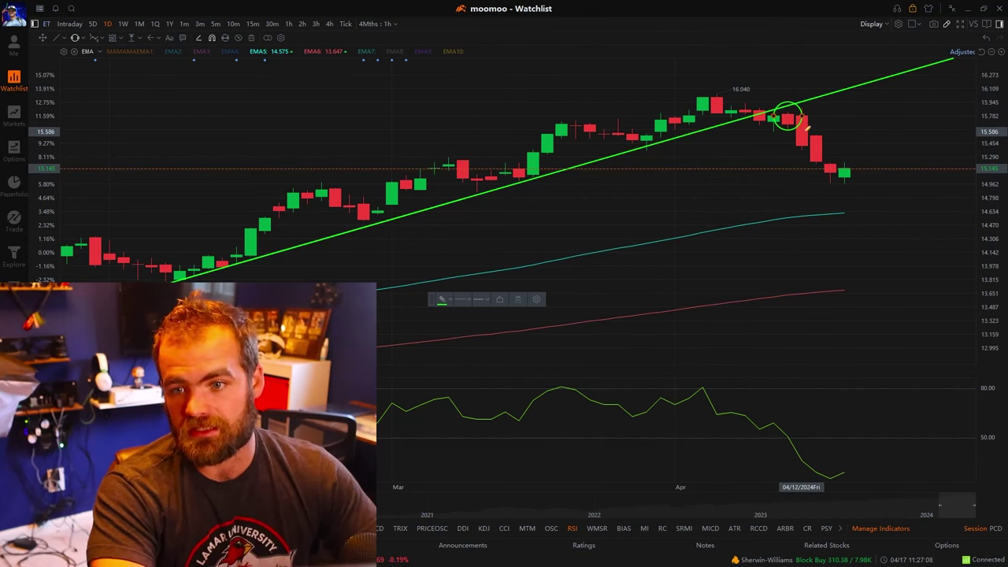
pyautogui.scroll(3, 830, 158)
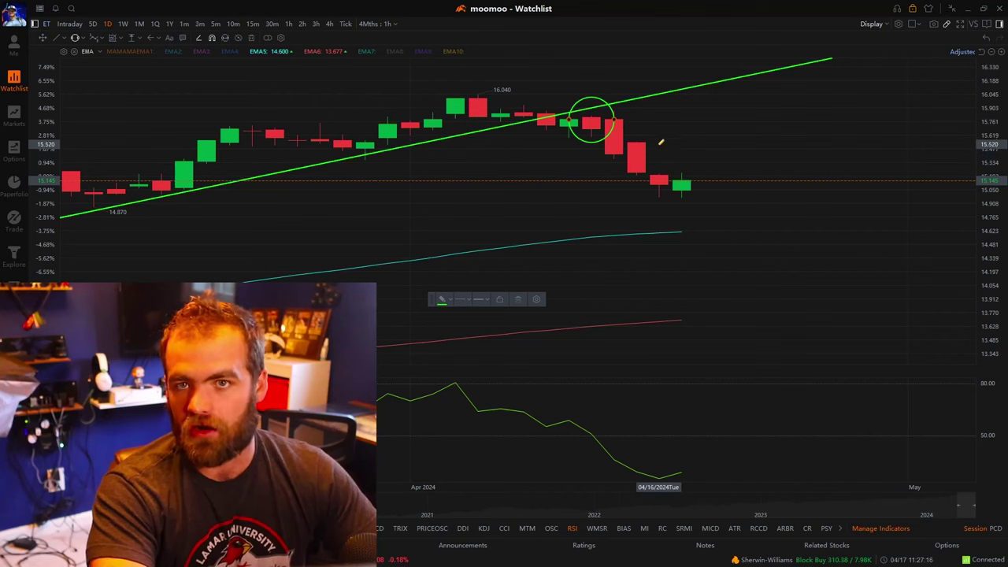
pyautogui.click(63, 38)
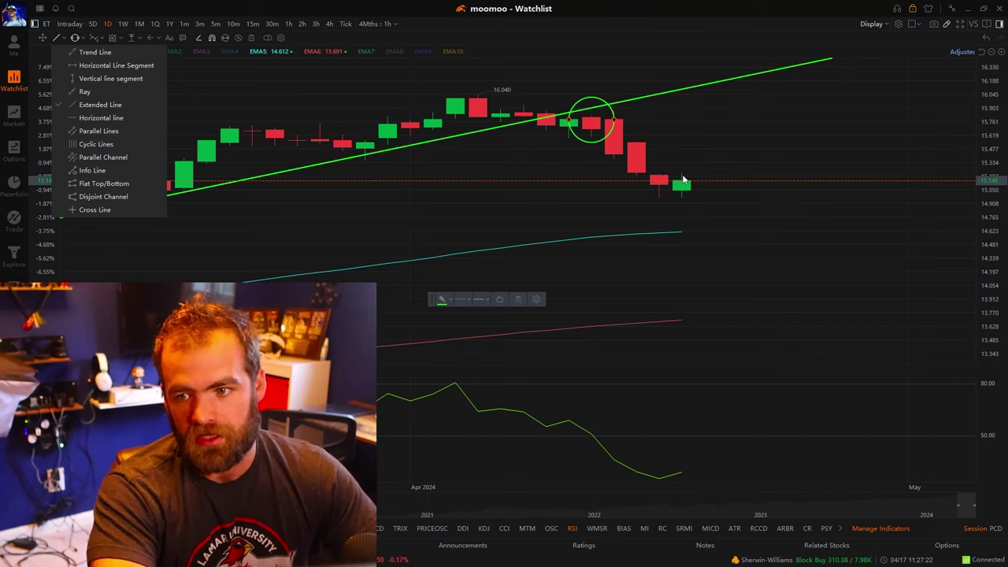
# Place a short position at the circled candle with stop 16.051 and target 14.965 (risk/reward 3.33)
pyautogui.click(132, 39)
pyautogui.click(140, 39)
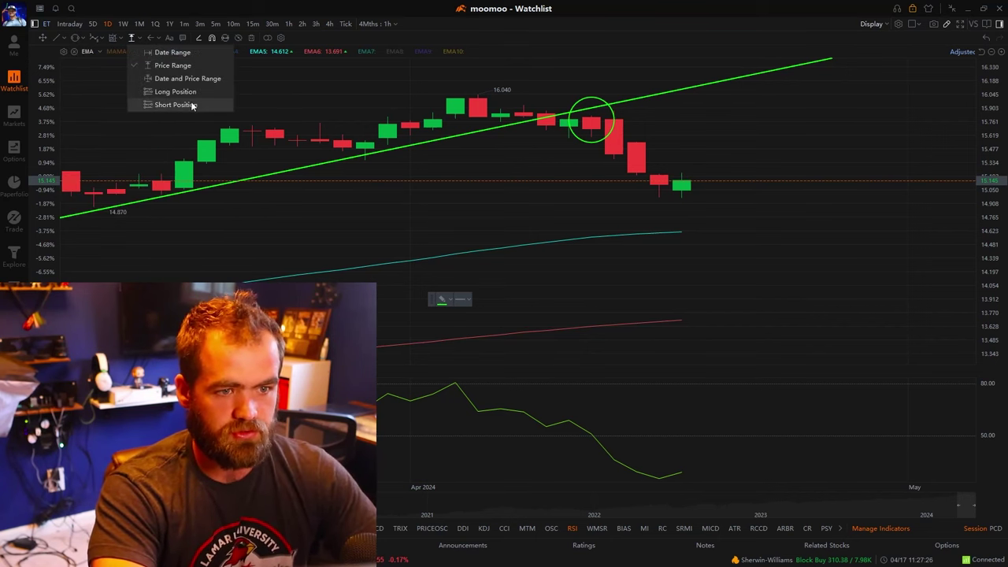
pyautogui.click(196, 103)
pyautogui.click(591, 115)
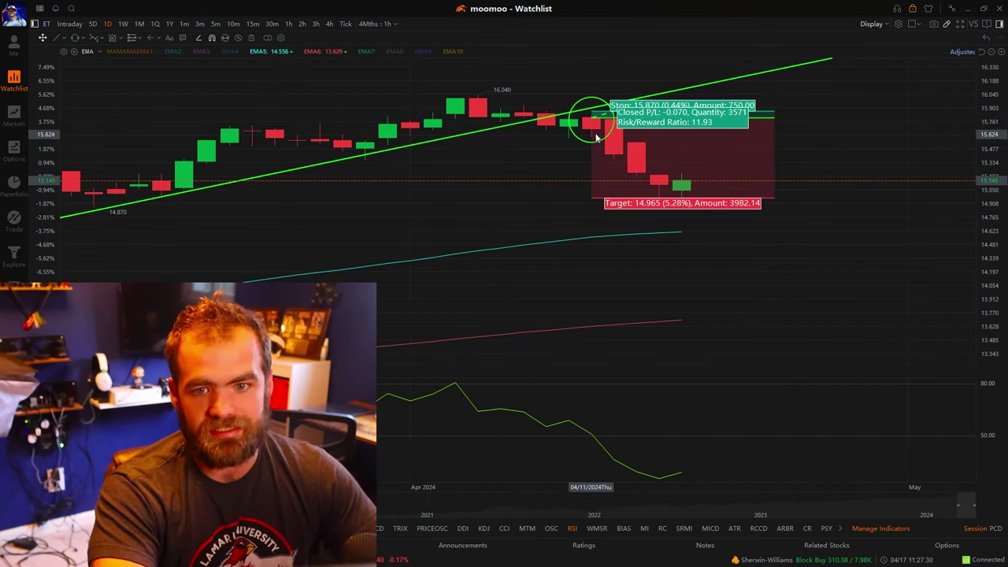
pyautogui.moveTo(591, 110); pyautogui.dragTo(591, 93)
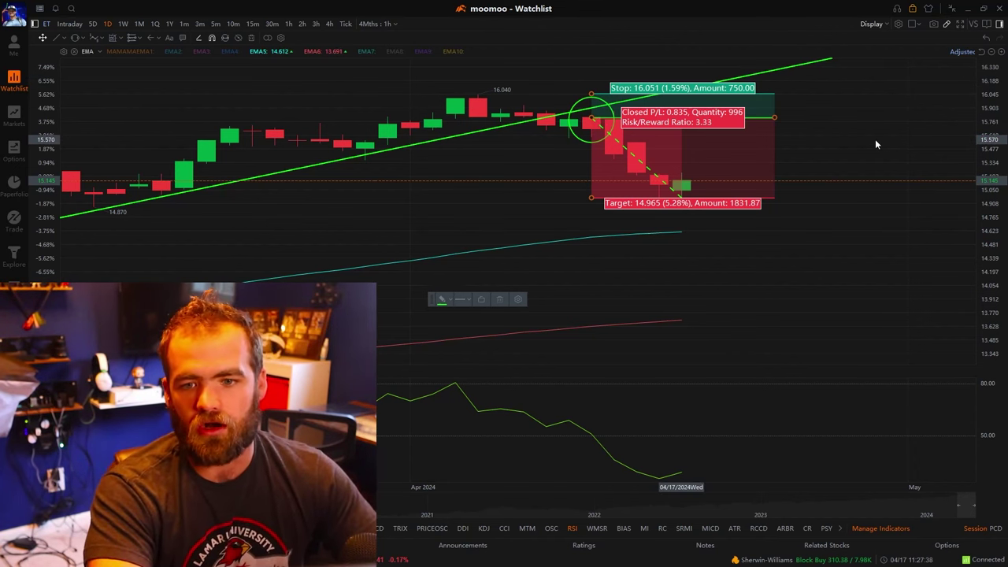
pyautogui.moveTo(889, 187); pyautogui.dragTo(874, 209)
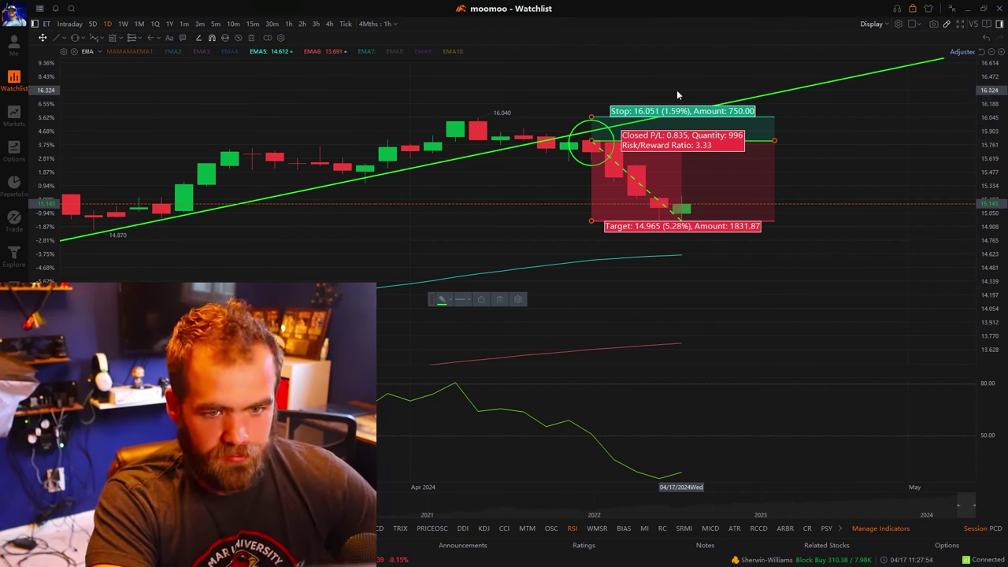
# Search for AMD, load its daily chart, and pan back to the Aug–Dec candles
pyautogui.click(71, 8)
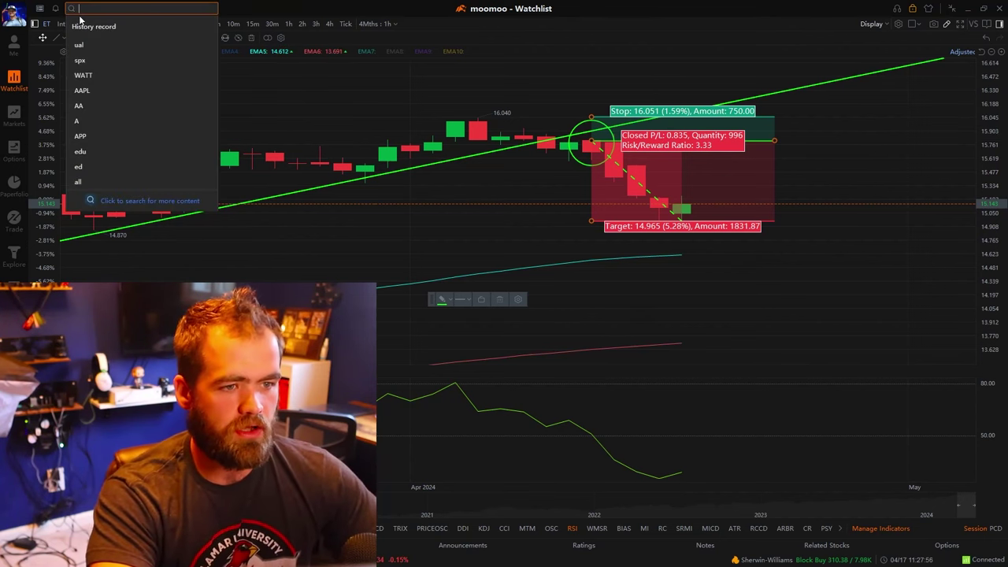
pyautogui.write('AMD')
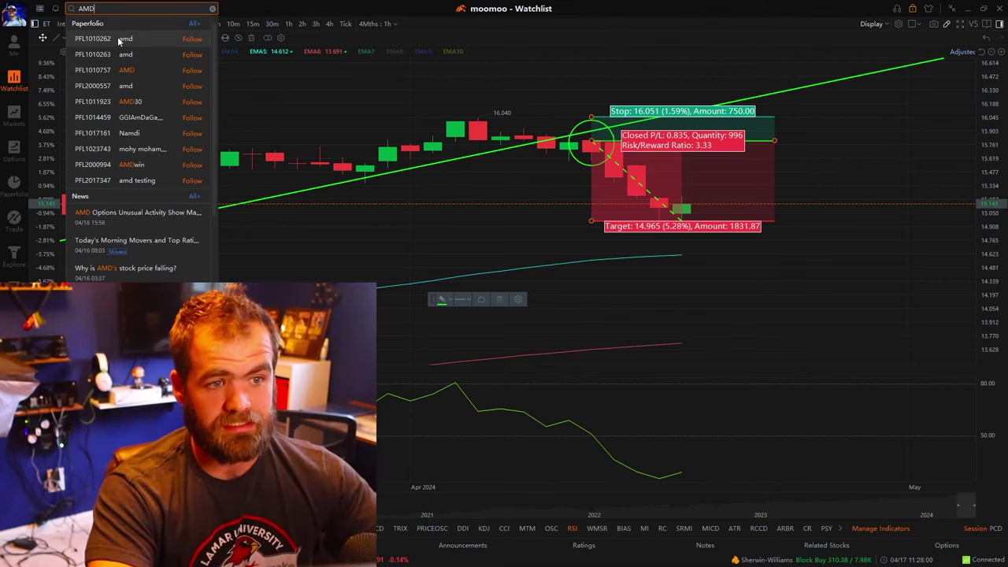
pyautogui.click(117, 37)
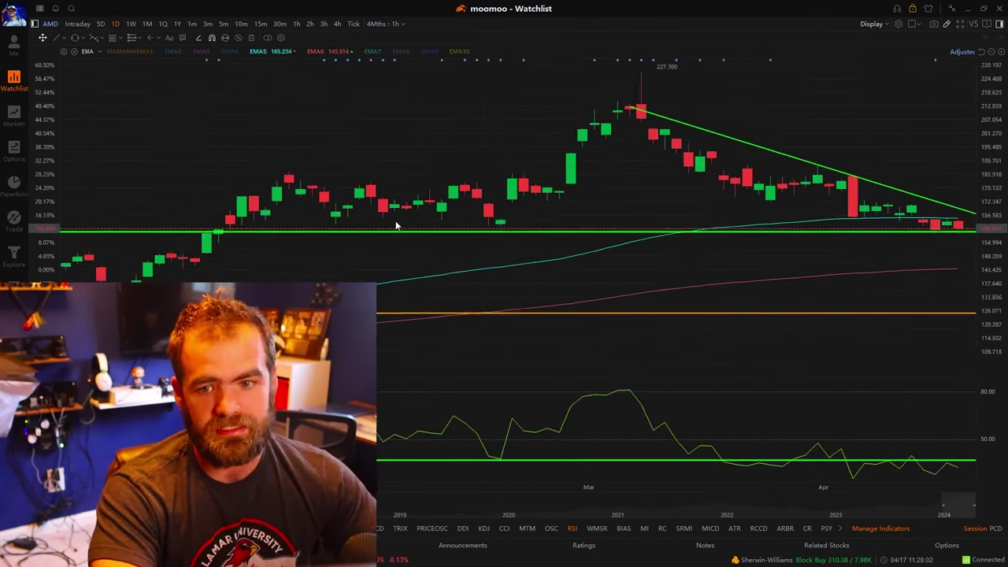
pyautogui.moveTo(367, 186); pyautogui.dragTo(567, 270)
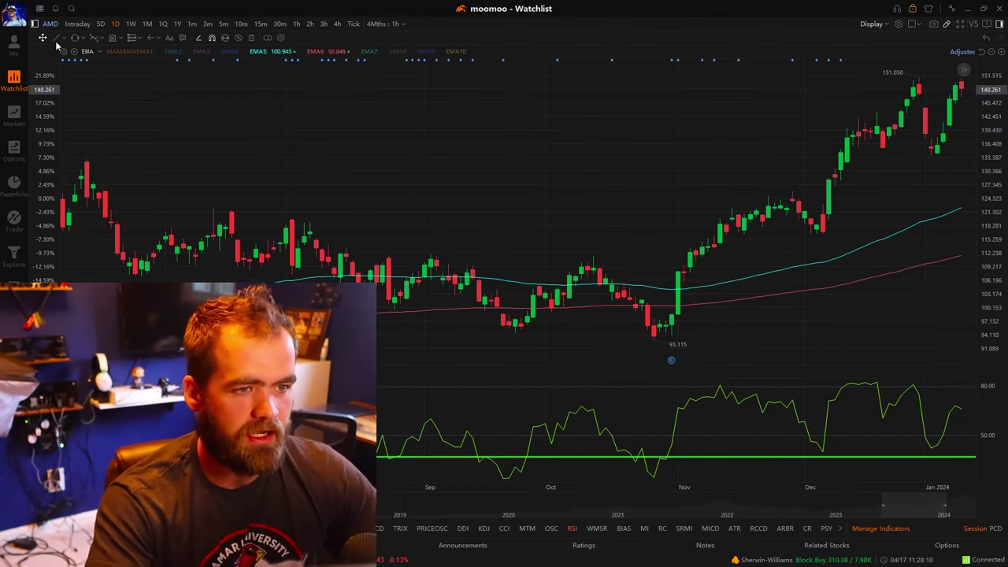
pyautogui.moveTo(153, 136); pyautogui.dragTo(286, 162)
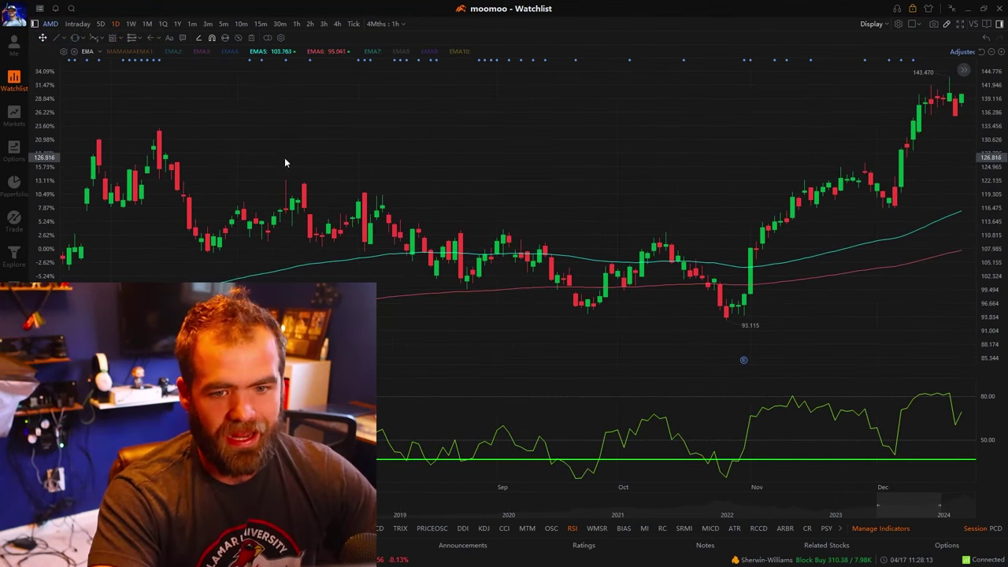
# Draw a descending trend line from AMD's earlier high down through the late-November breakout
pyautogui.click(65, 40)
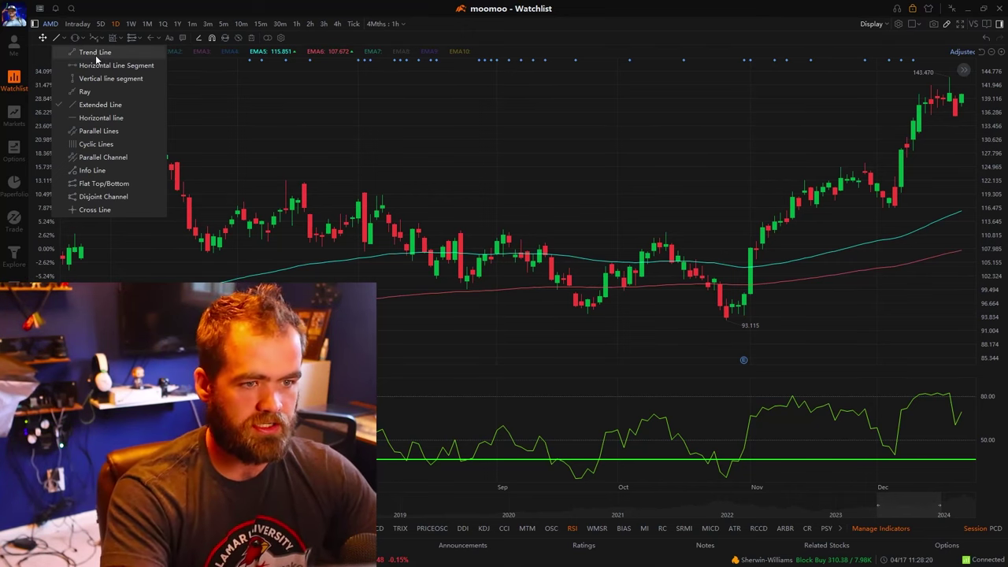
pyautogui.click(91, 52)
pyautogui.click(293, 182)
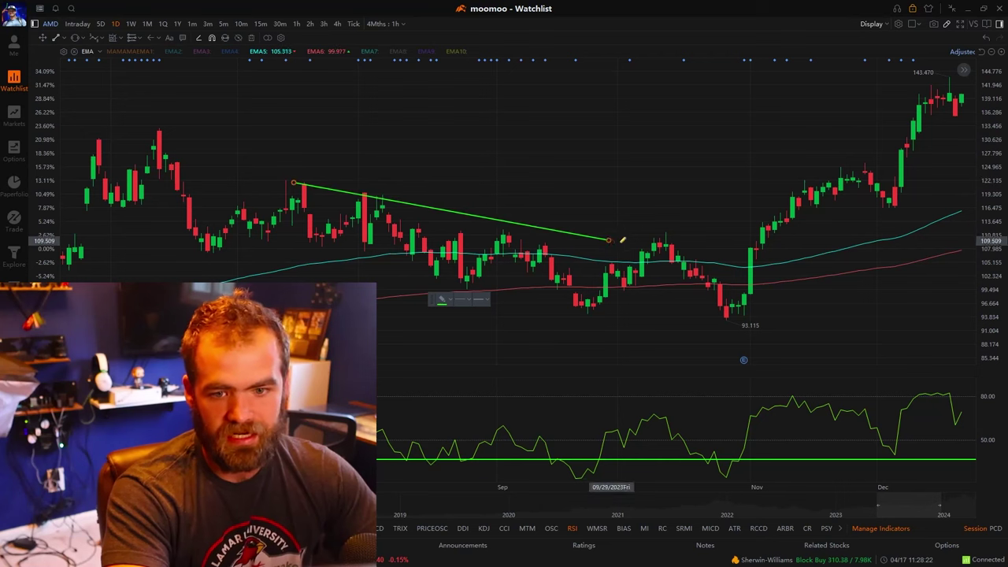
pyautogui.click(862, 283)
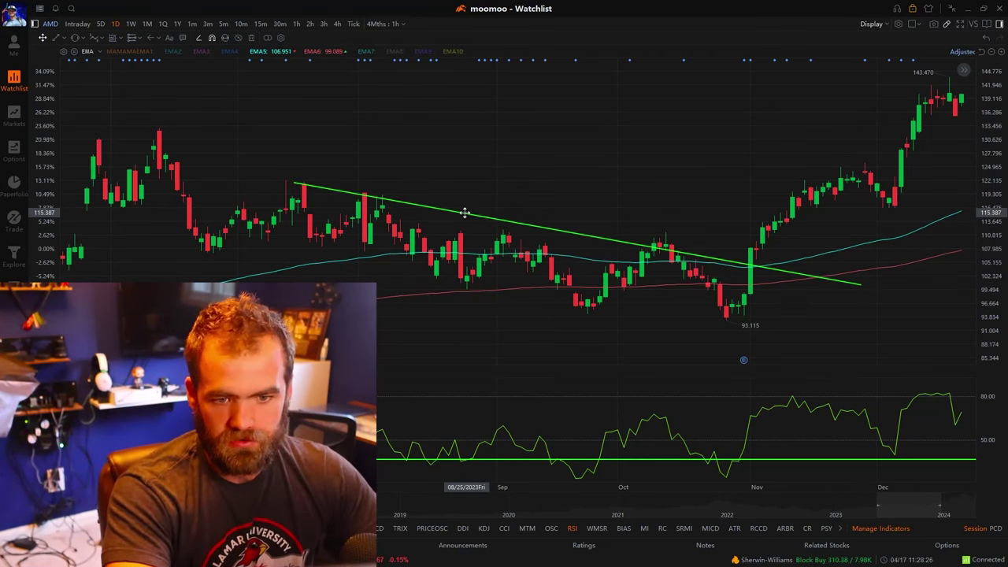
pyautogui.moveTo(466, 213); pyautogui.dragTo(449, 201)
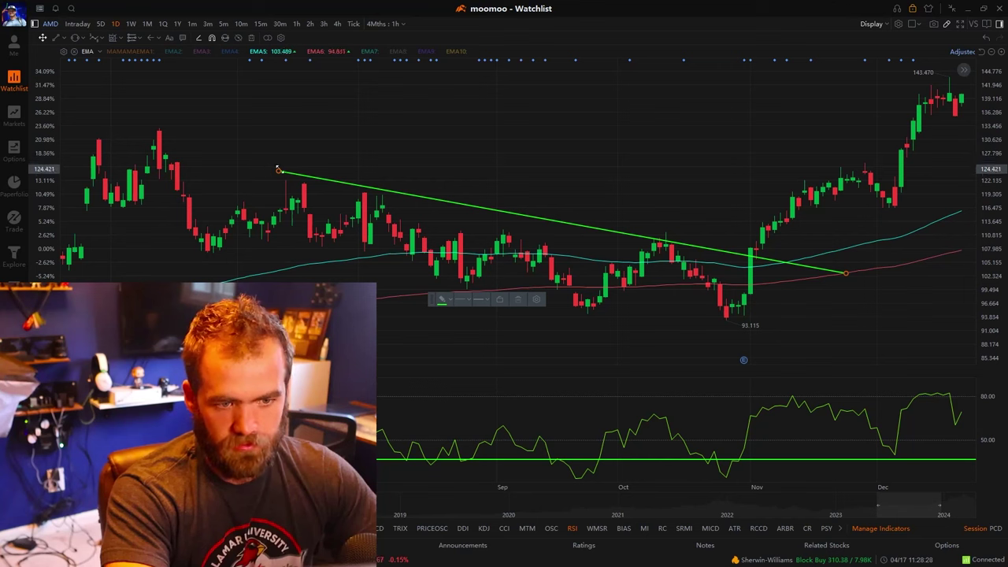
pyautogui.moveTo(263, 169); pyautogui.dragTo(193, 161)
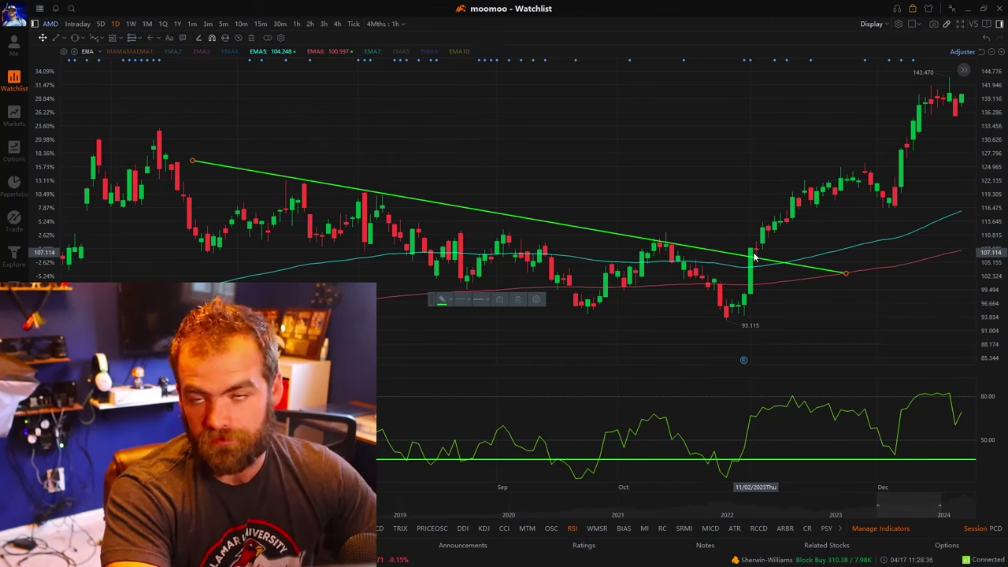
pyautogui.scroll(5, 753, 260)
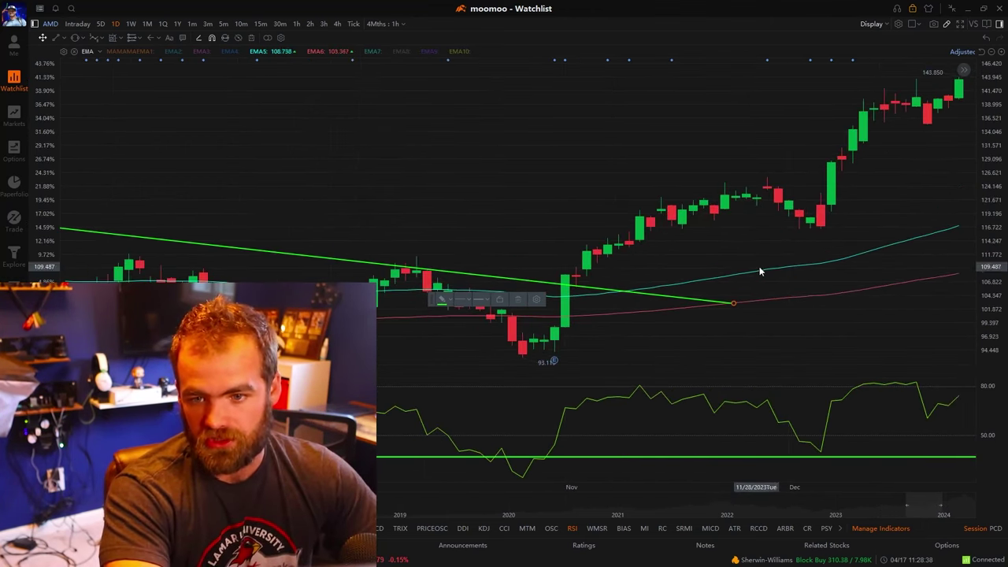
pyautogui.moveTo(606, 279); pyautogui.dragTo(507, 284)
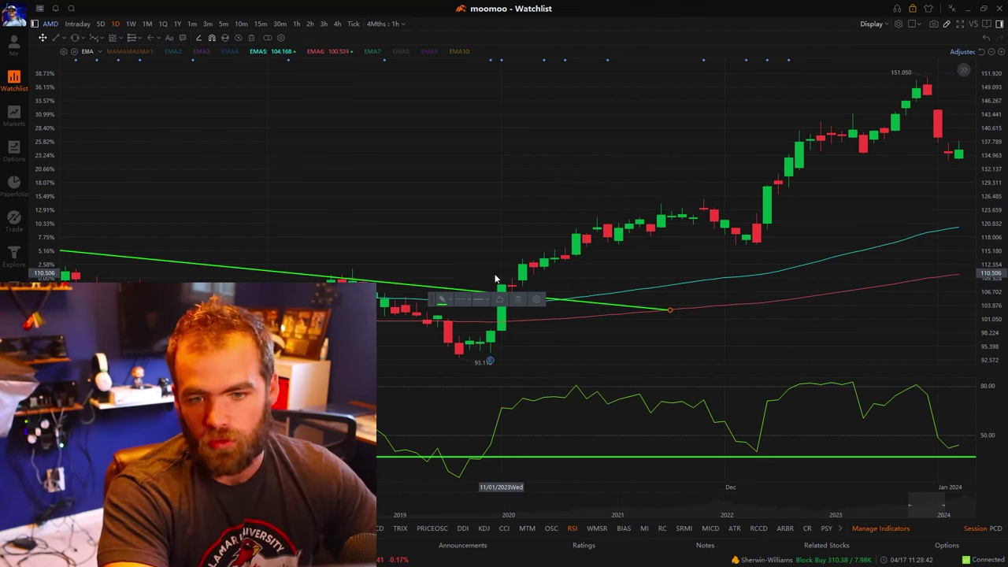
pyautogui.click(139, 39)
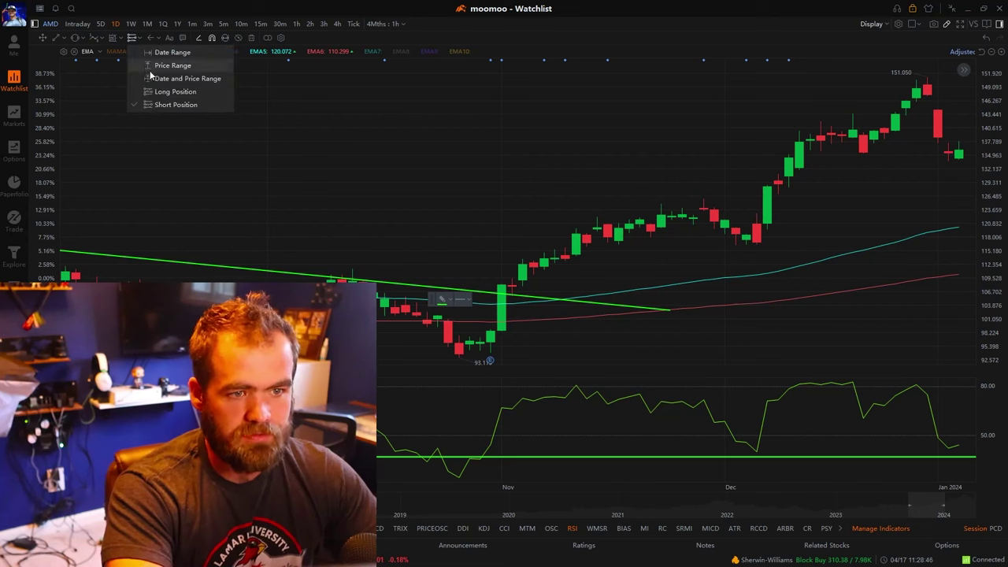
pyautogui.click(161, 91)
pyautogui.click(512, 286)
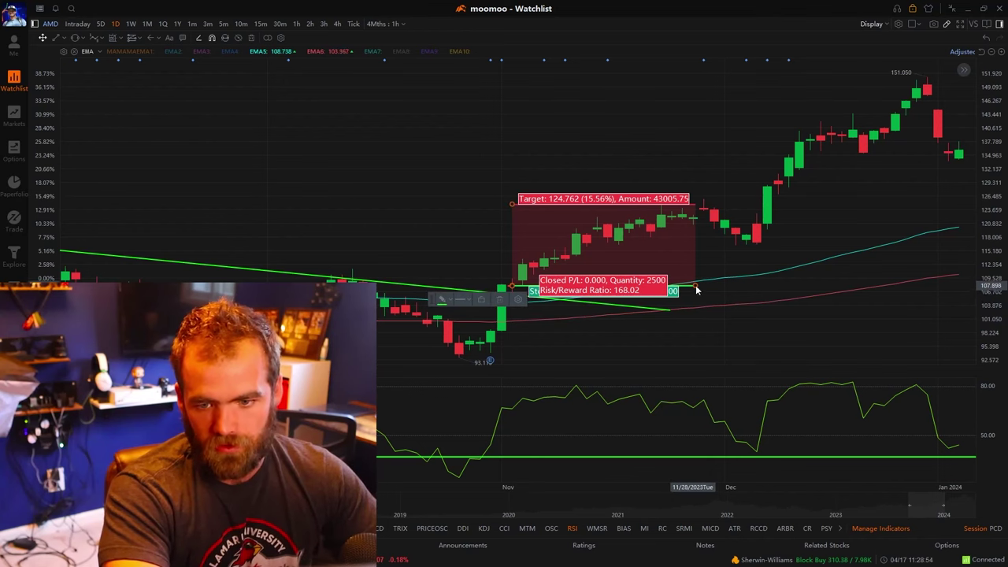
pyautogui.scroll(3, 564, 316)
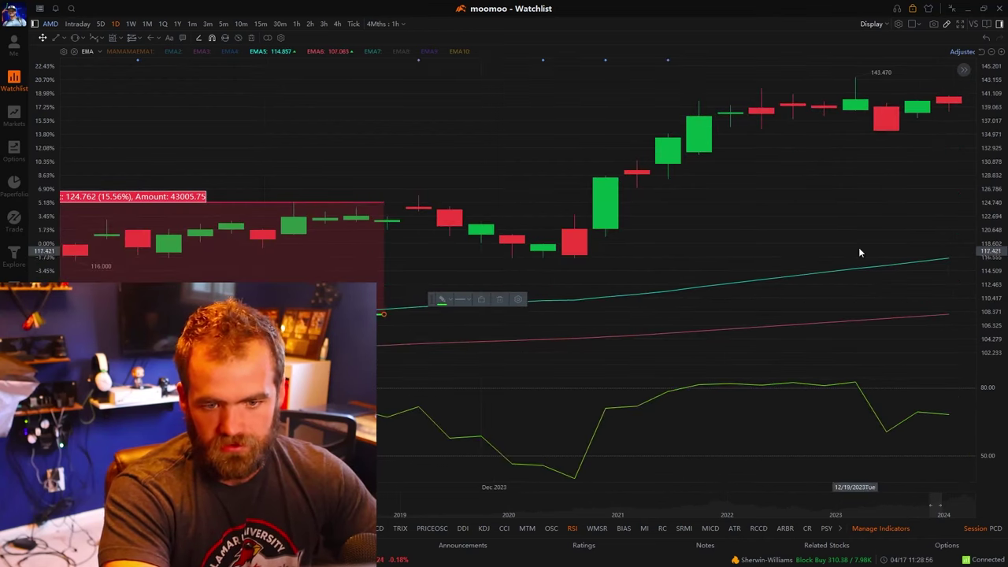
pyautogui.moveTo(468, 238); pyautogui.dragTo(793, 162)
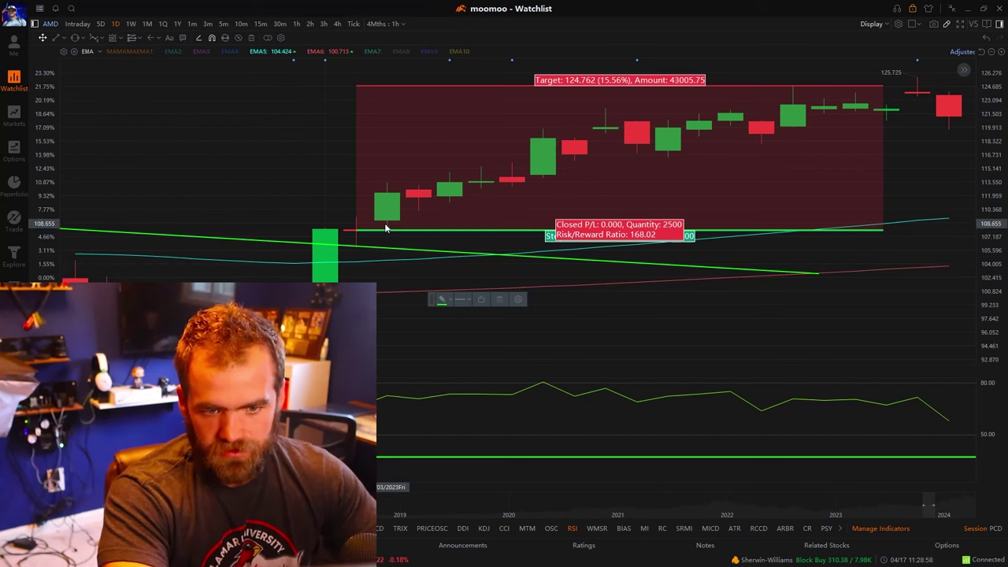
pyautogui.click(361, 212)
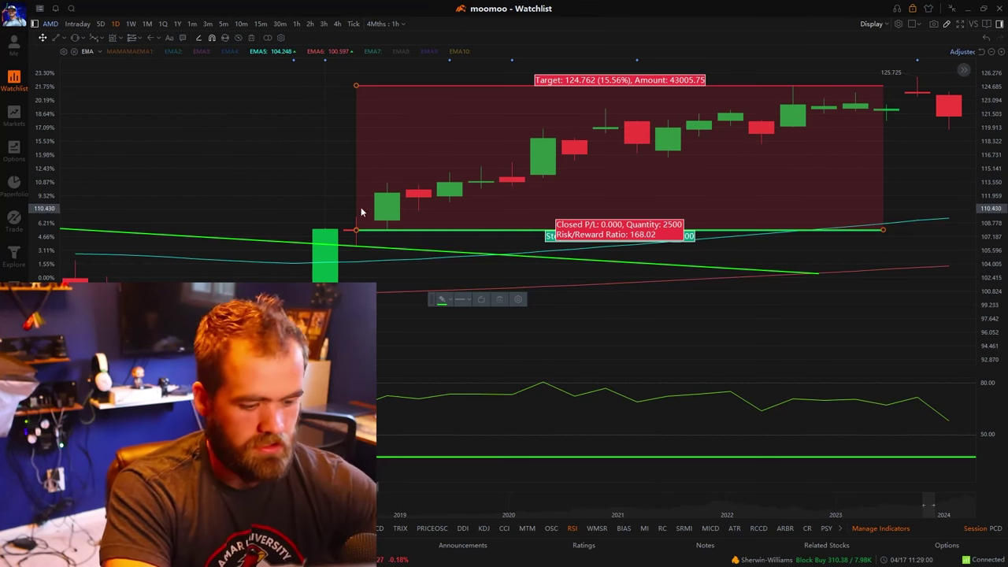
pyautogui.press('Delete')
# Place a long position on AMD's breakout candle with stop 102.965 and target 126.852 (17.64%)
pyautogui.click(126, 41)
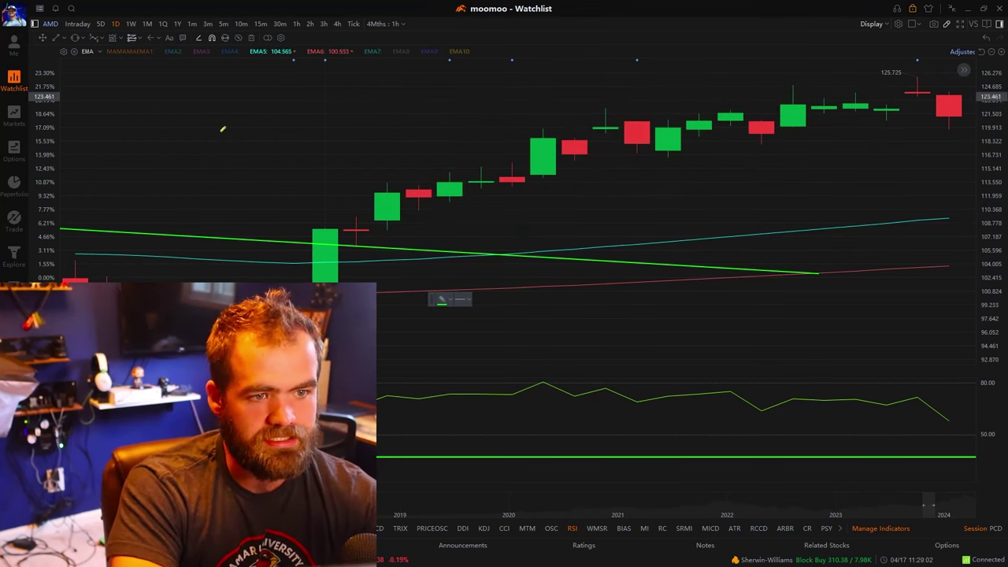
pyautogui.click(353, 230)
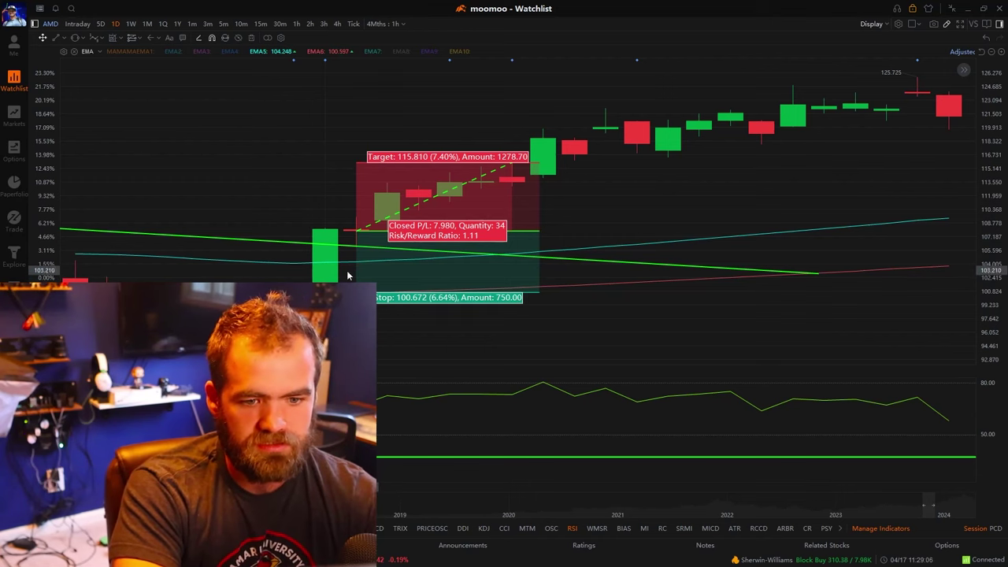
pyautogui.moveTo(356, 293); pyautogui.dragTo(354, 274)
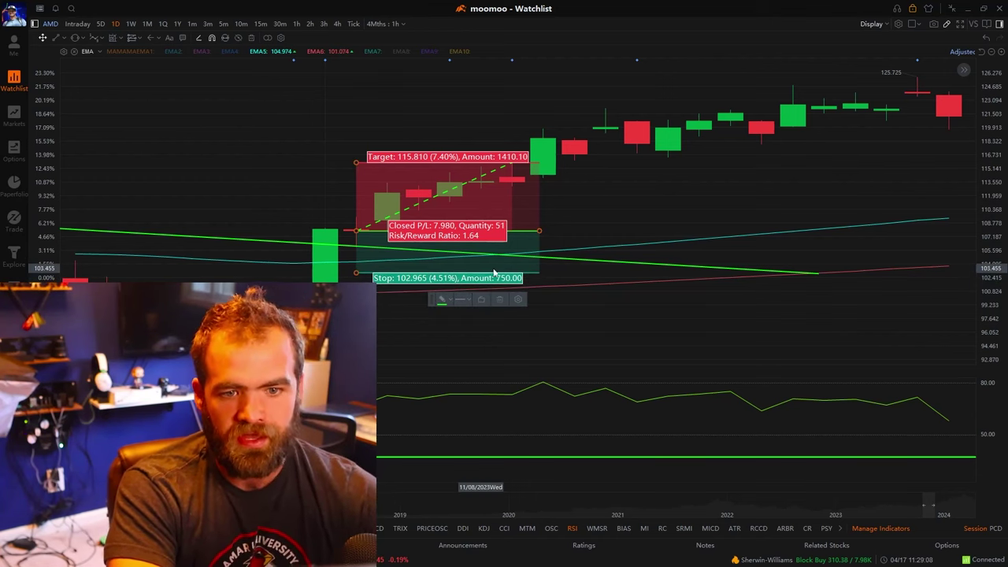
pyautogui.scroll(-3, 355, 273)
pyautogui.scroll(-5, 473, 281)
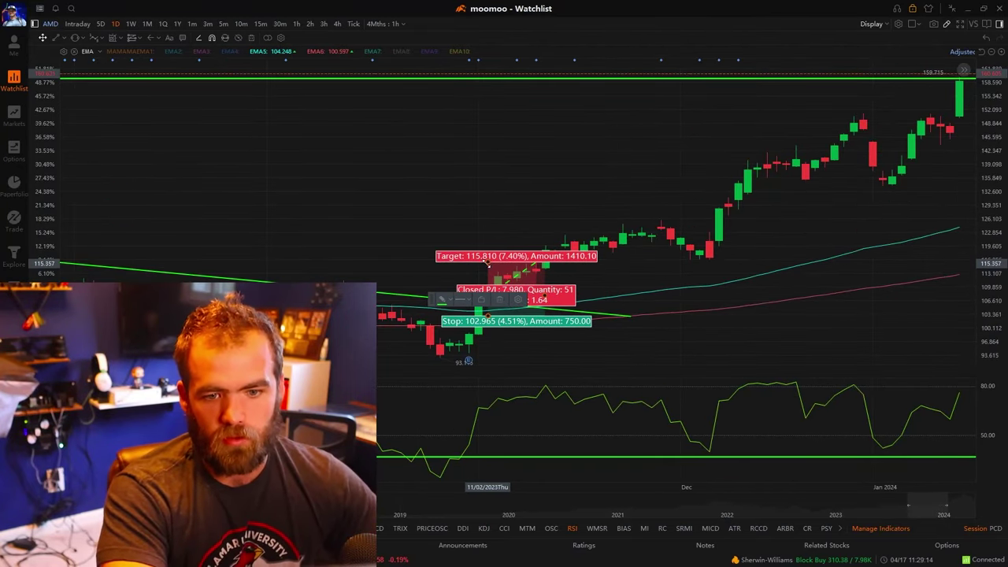
pyautogui.moveTo(488, 264); pyautogui.dragTo(489, 218)
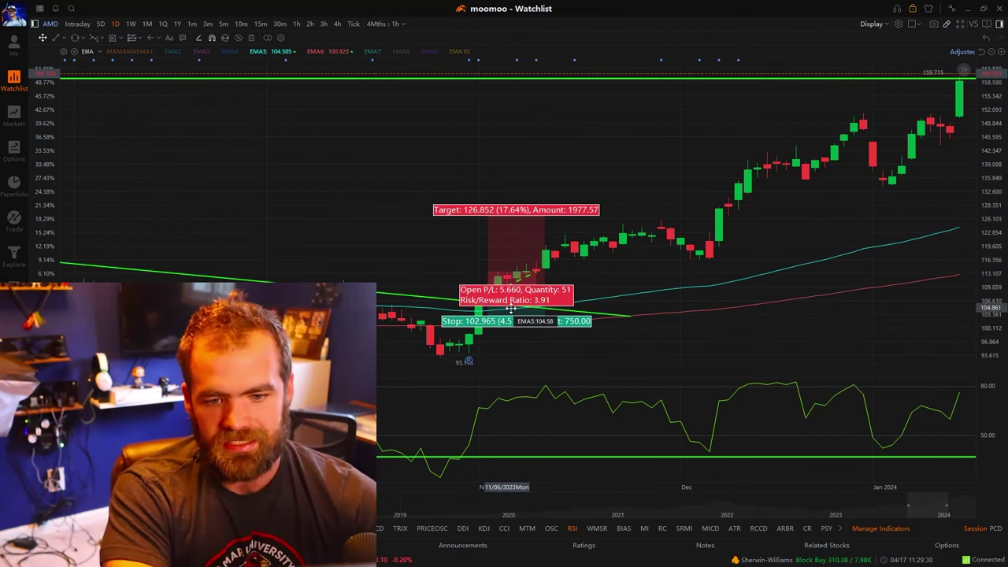
# Pan and zoom to the latest AMD candles, where the line from the 227.300 high meets support
pyautogui.press('Delete')
pyautogui.moveTo(733, 272); pyautogui.dragTo(404, 331)
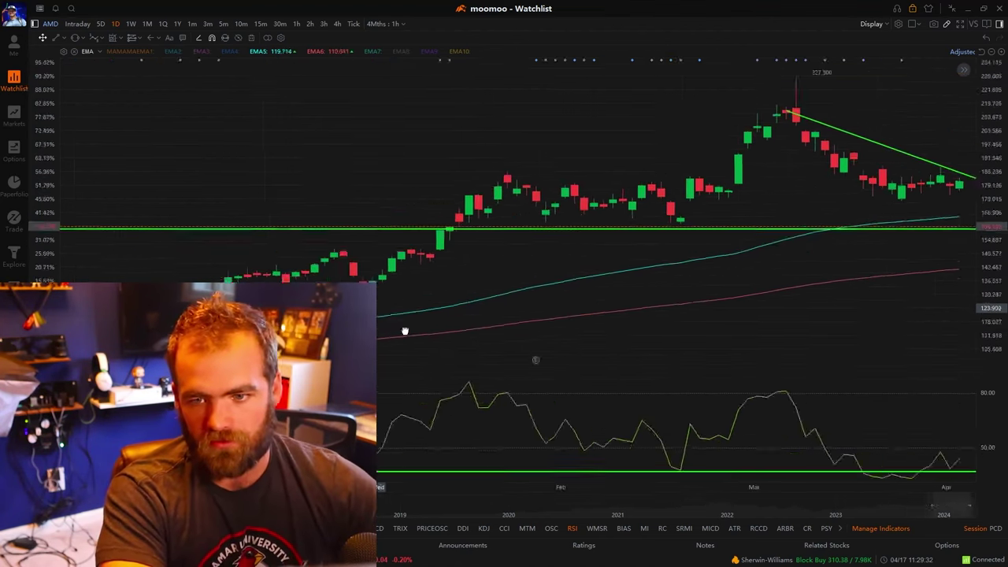
pyautogui.moveTo(663, 171); pyautogui.dragTo(403, 129)
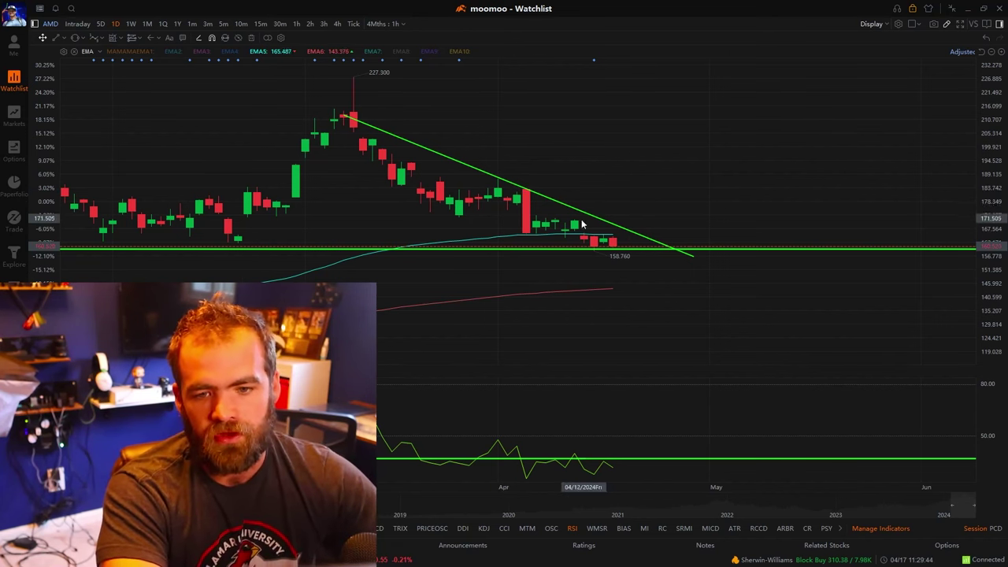
pyautogui.scroll(-5, 535, 237)
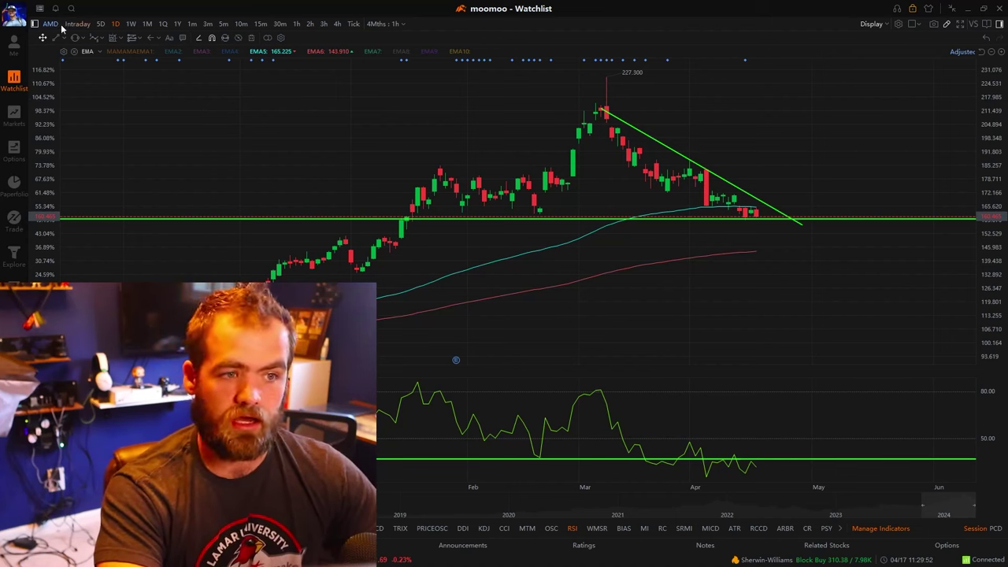
# Switch to the Procter & Gamble daily chart from the watchlist, showing February through June
pyautogui.click(36, 25)
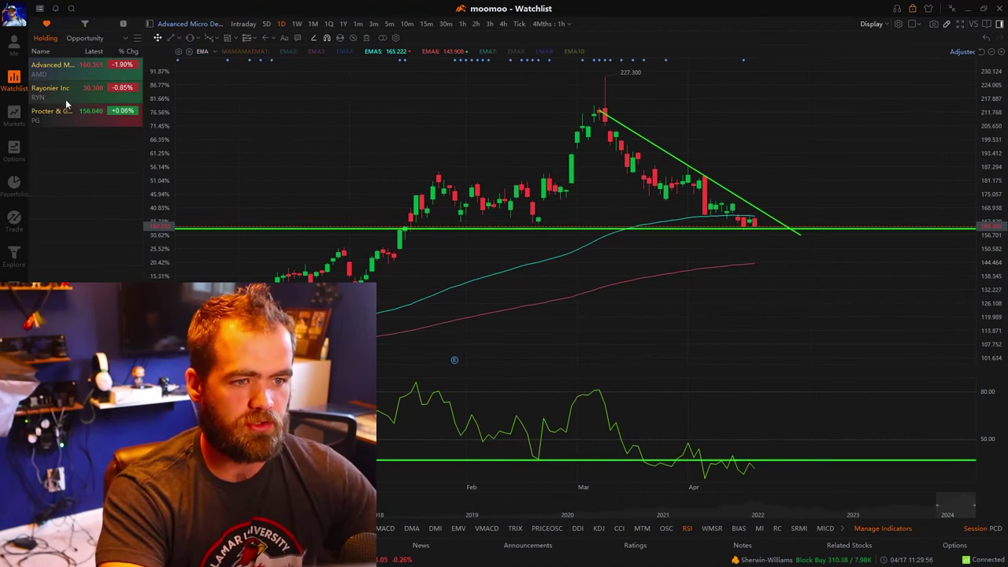
pyautogui.click(69, 112)
pyautogui.moveTo(510, 225); pyautogui.dragTo(424, 218)
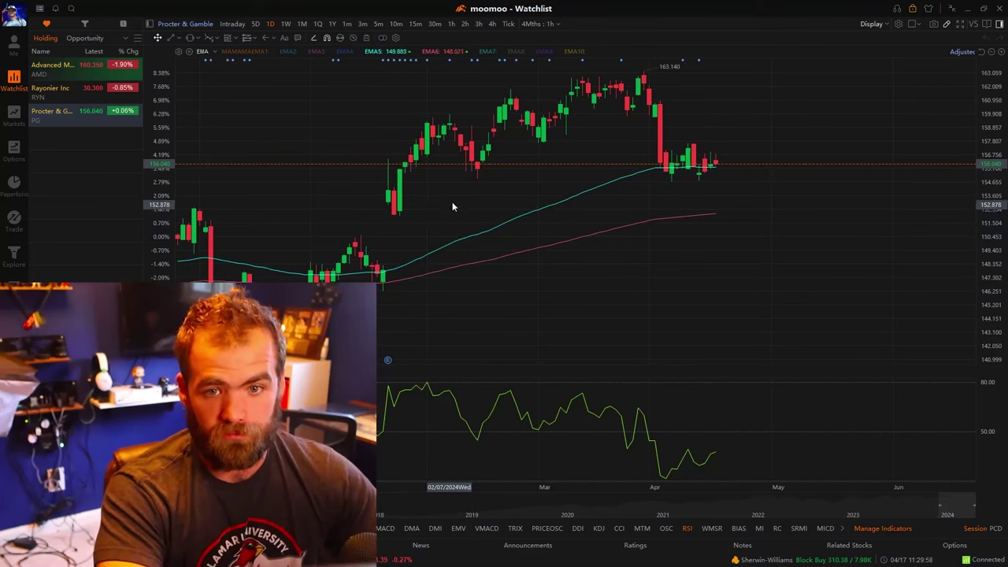
# Draw a rising trend line from the early-February low to just above the 163.140 March high
pyautogui.click(170, 38)
pyautogui.click(396, 222)
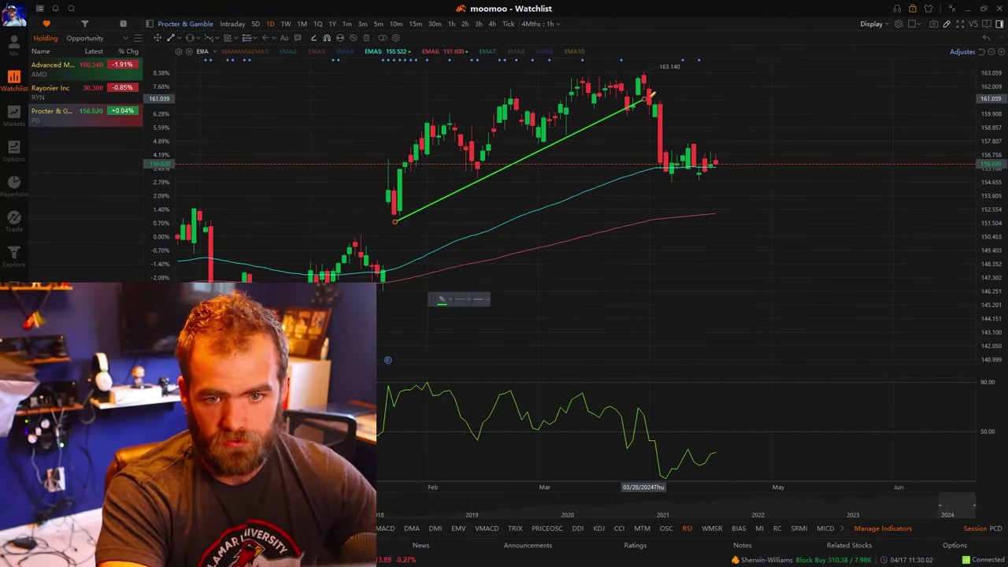
pyautogui.click(690, 82)
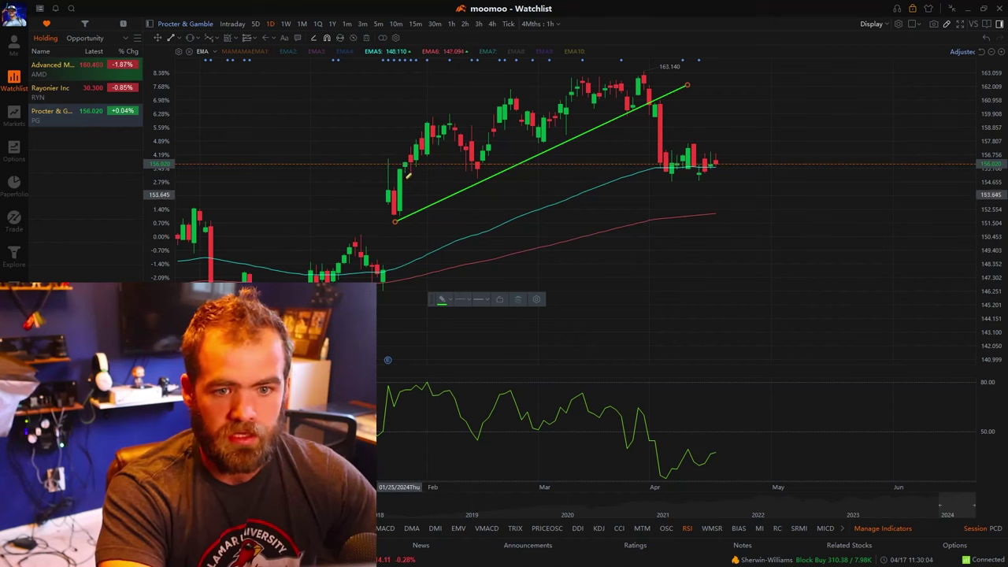